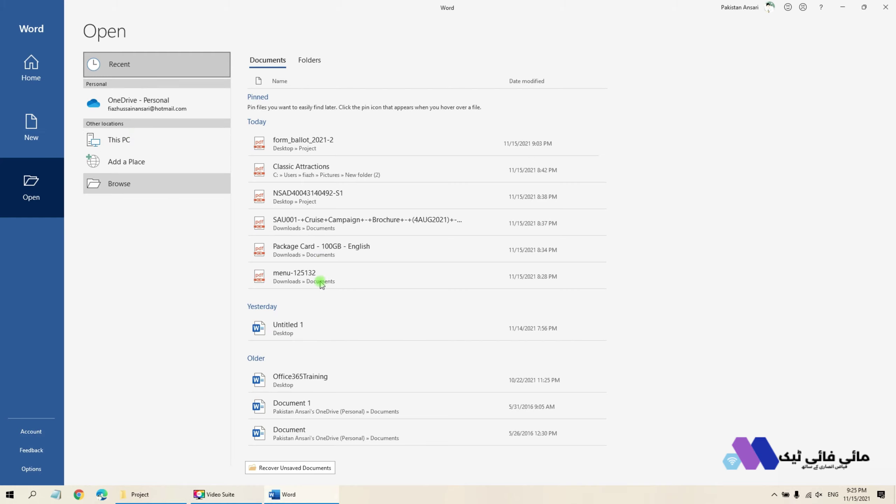
# Browse the computer from Word's Open page to reach the Desktop's Project folder.
pyautogui.click(224, 185)
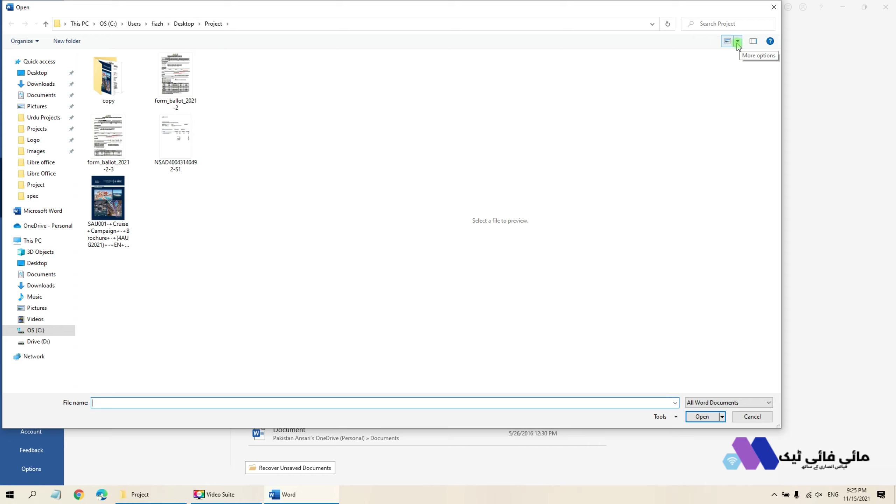
# Open form_ballot_2021-2 from Desktop > Project, with the folder shown in Details view.
pyautogui.click(736, 42)
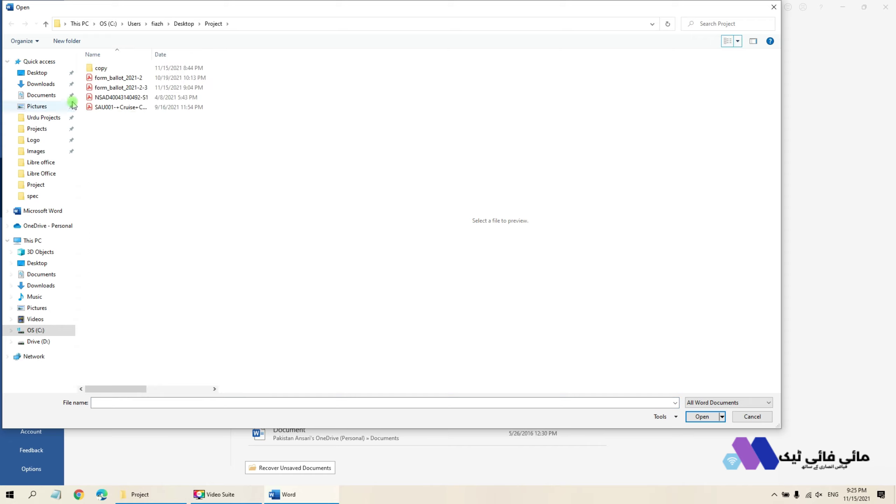
pyautogui.click(124, 77)
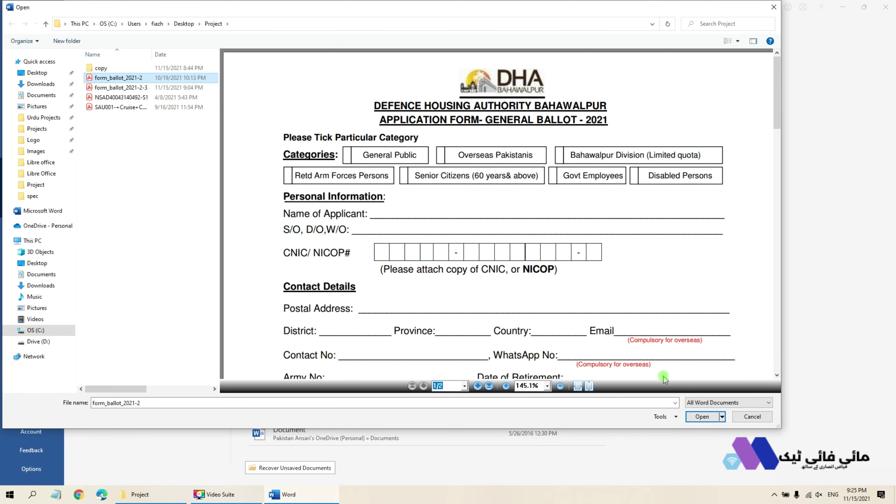
pyautogui.click(702, 416)
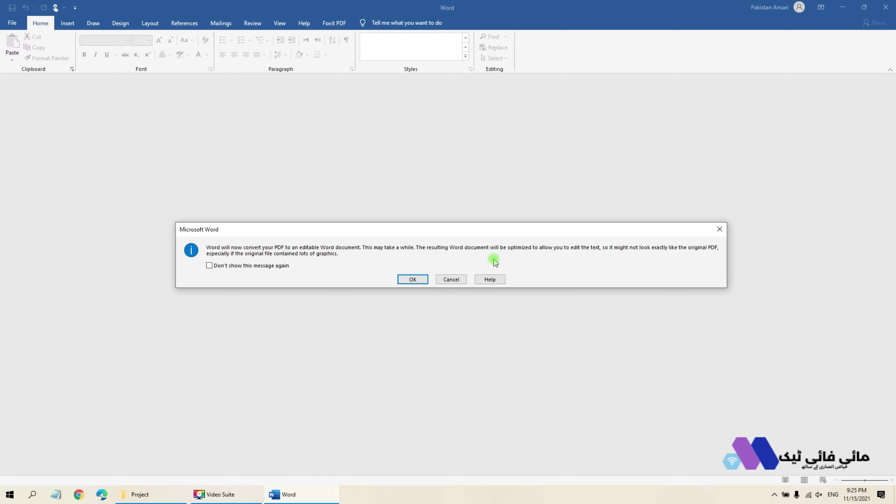
# Accept converting the PDF into a 3-page editable Word document, then bring up the copy folder.
pyautogui.click(401, 279)
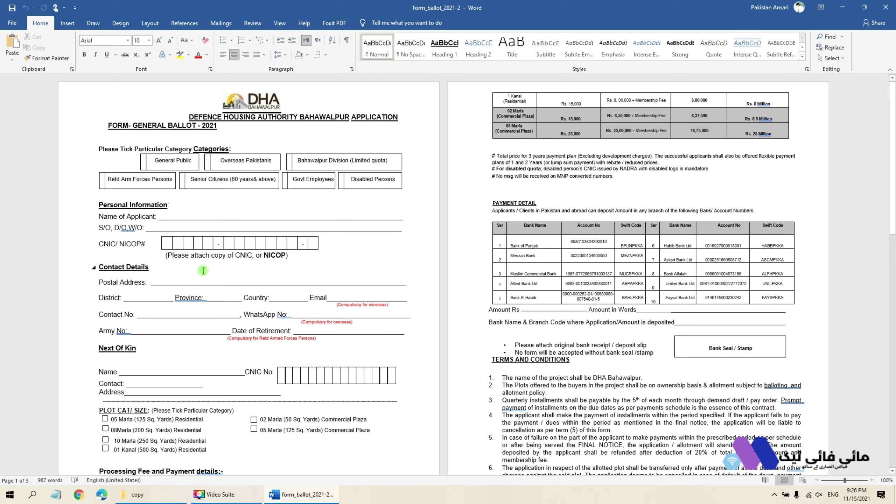
pyautogui.click(155, 495)
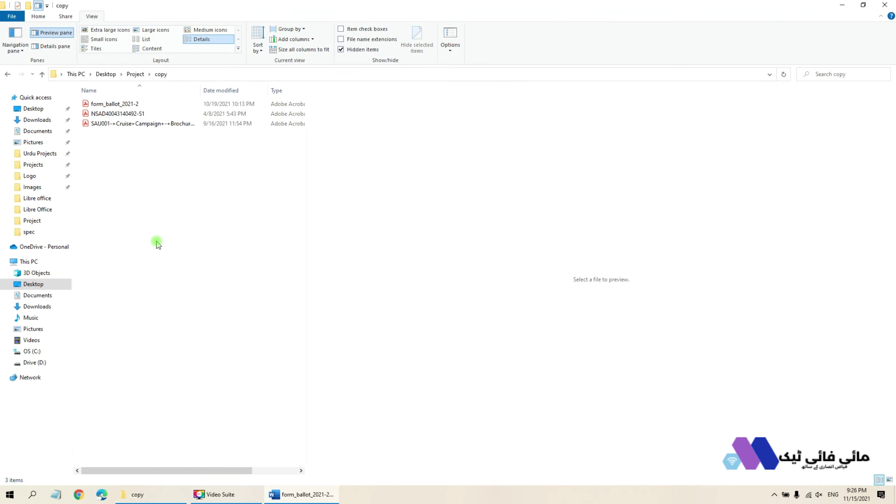
# Open the original form_ballot_2021-2 PDF in Acrobat Reader and return to the converted document.
pyautogui.click(115, 104)
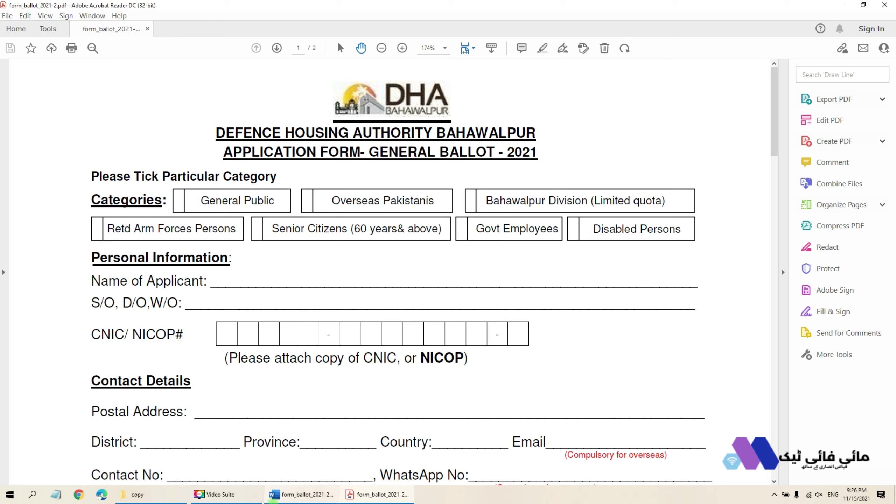
pyautogui.click(299, 496)
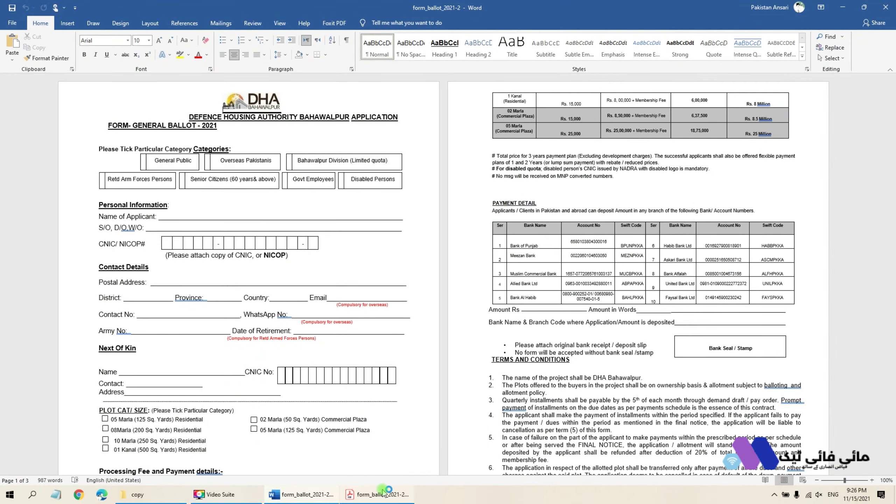
# Switch to the original PDF in Acrobat and scroll through it for comparison.
pyautogui.hotkey('alt', 'Tab')
pyautogui.scroll(-2, 410, 286)
pyautogui.scroll(-3, 410, 286)
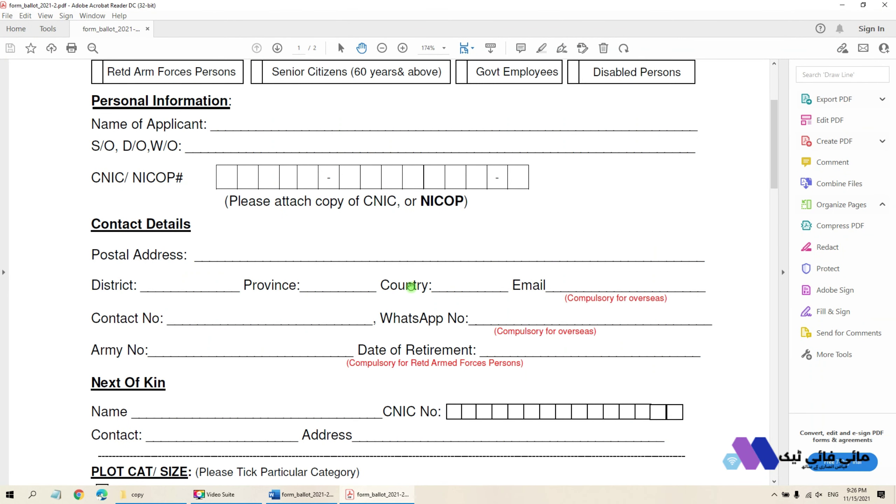
pyautogui.scroll(-5, 410, 286)
pyautogui.scroll(-3, 410, 286)
# Back in Word, scroll the converted form down to the Declaration and back to the top.
pyautogui.click(303, 496)
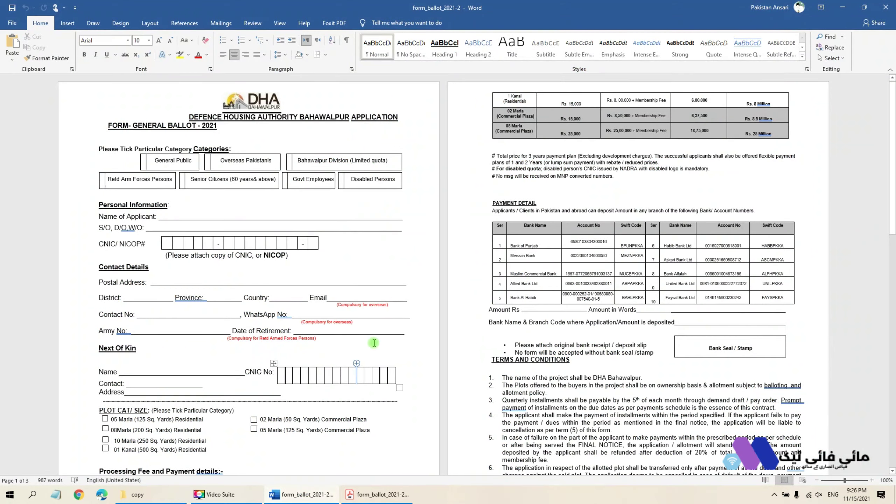
pyautogui.scroll(-3, 420, 348)
pyautogui.scroll(-3, 458, 367)
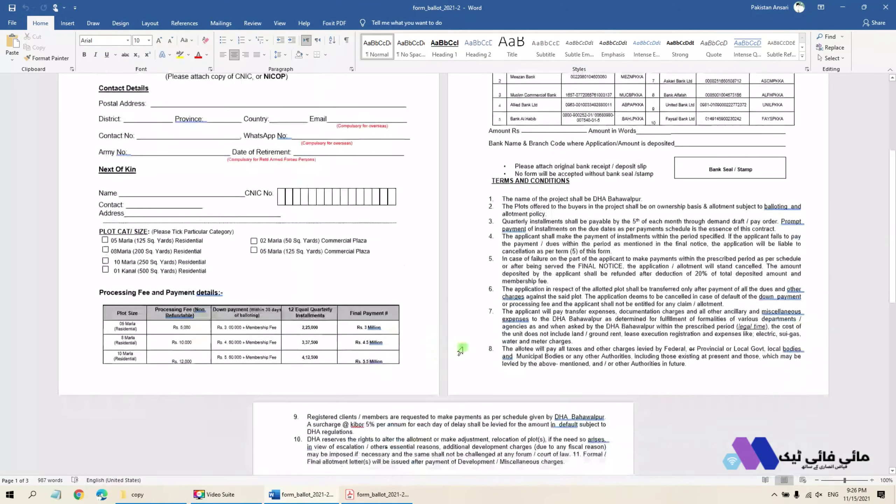
pyautogui.scroll(-2, 458, 367)
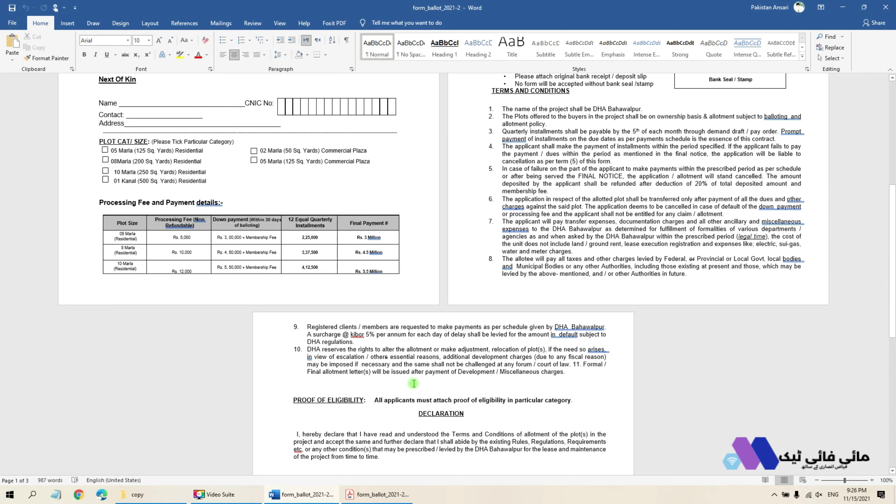
pyautogui.scroll(-1, 412, 383)
pyautogui.scroll(-3, 412, 383)
pyautogui.scroll(-2, 380, 448)
pyautogui.scroll(4, 458, 365)
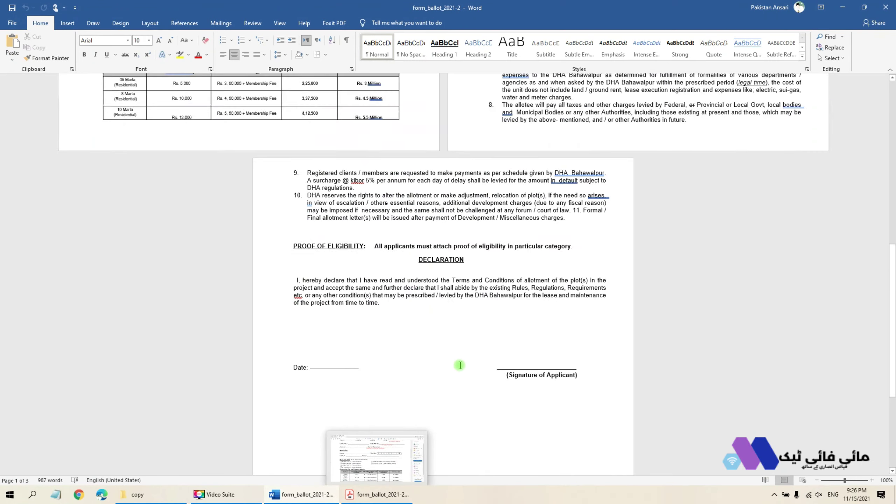
pyautogui.scroll(1, 457, 364)
pyautogui.scroll(5, 458, 369)
pyautogui.scroll(3, 457, 368)
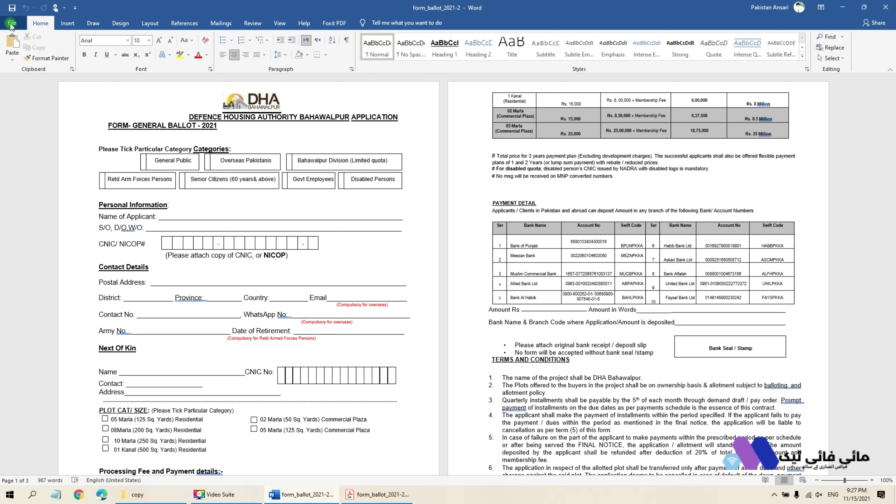
# Save a PDF copy in the Project folder, appending 34 to name it form_ballot_2021-234.
pyautogui.click(12, 23)
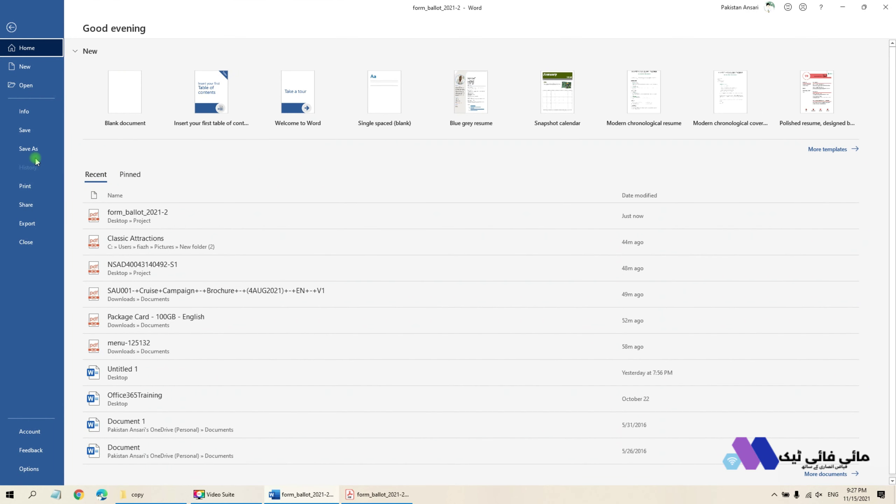
pyautogui.click(31, 149)
pyautogui.click(145, 184)
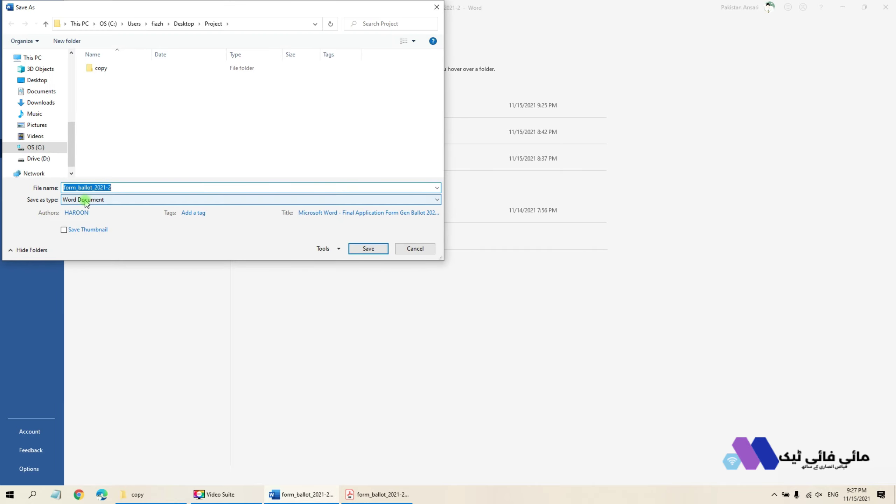
pyautogui.click(106, 200)
pyautogui.click(90, 251)
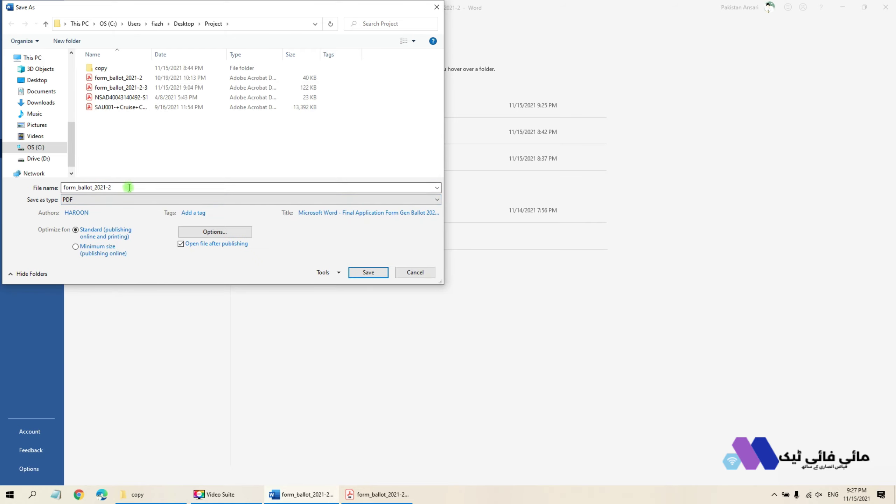
pyautogui.click(129, 187)
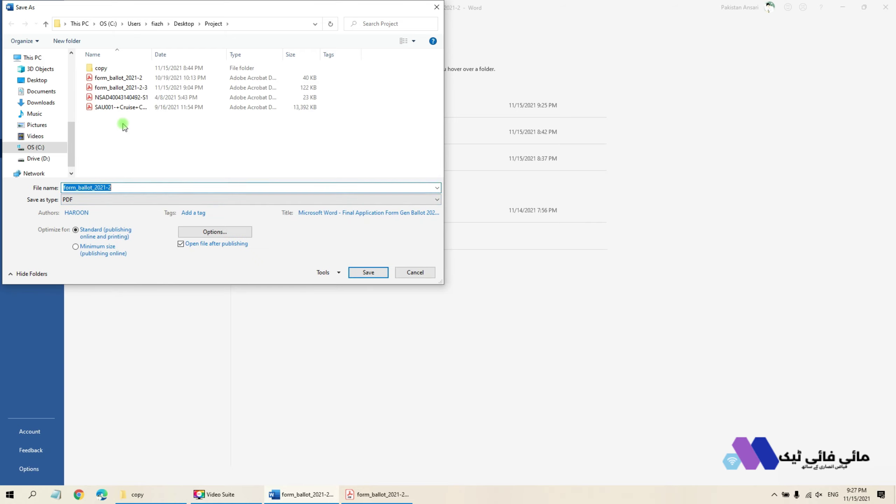
pyautogui.click(153, 191)
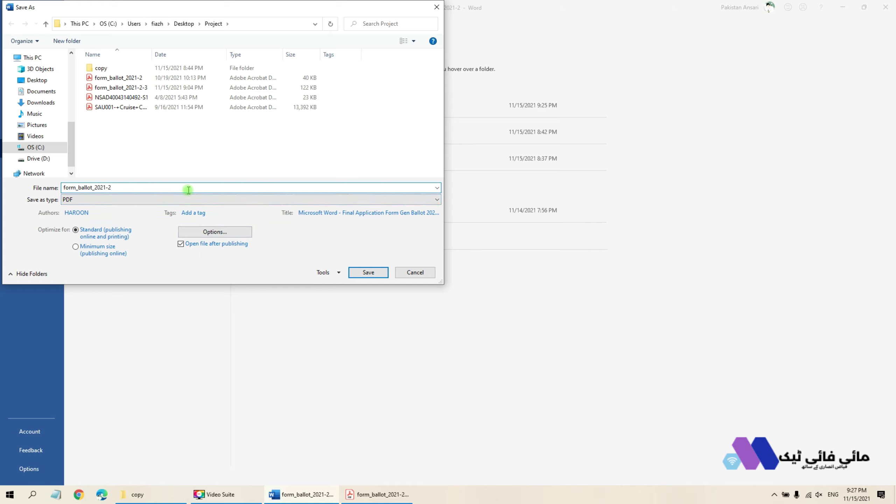
pyautogui.write('34')
pyautogui.click(367, 273)
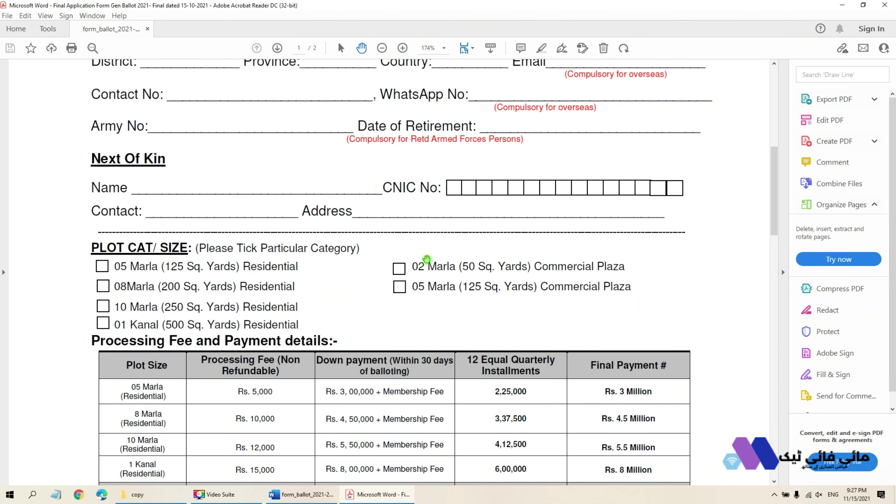
# Scroll the exported 3-page PDF down to the payment table and back to the top.
pyautogui.scroll(-2, 427, 259)
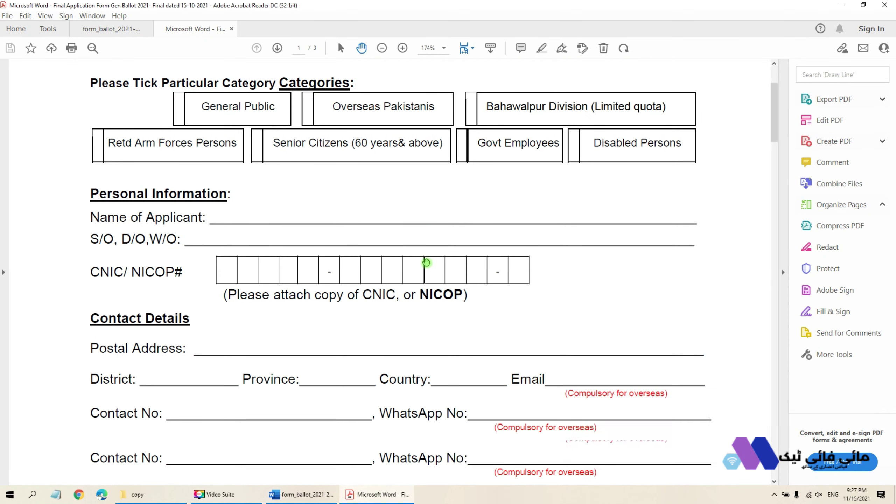
pyautogui.scroll(-5, 426, 259)
pyautogui.scroll(-8, 427, 261)
pyautogui.scroll(-3, 426, 269)
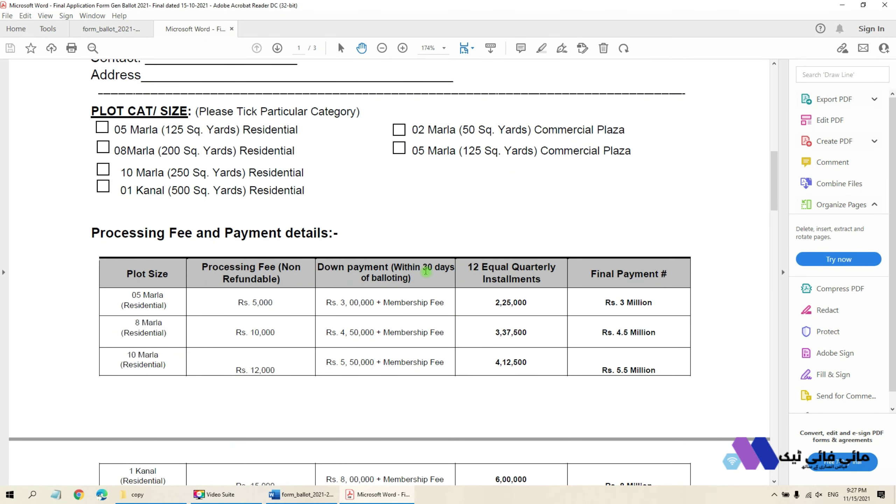
pyautogui.scroll(4, 426, 271)
pyautogui.scroll(8, 426, 270)
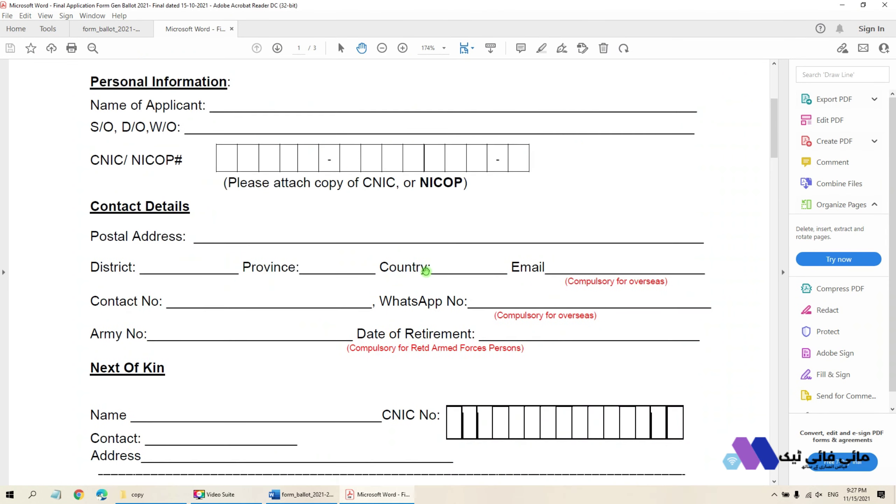
pyautogui.scroll(5, 426, 271)
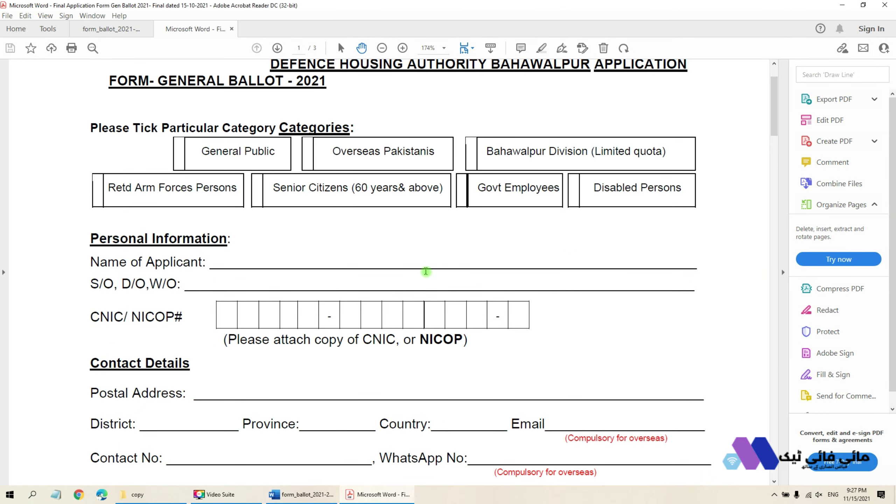